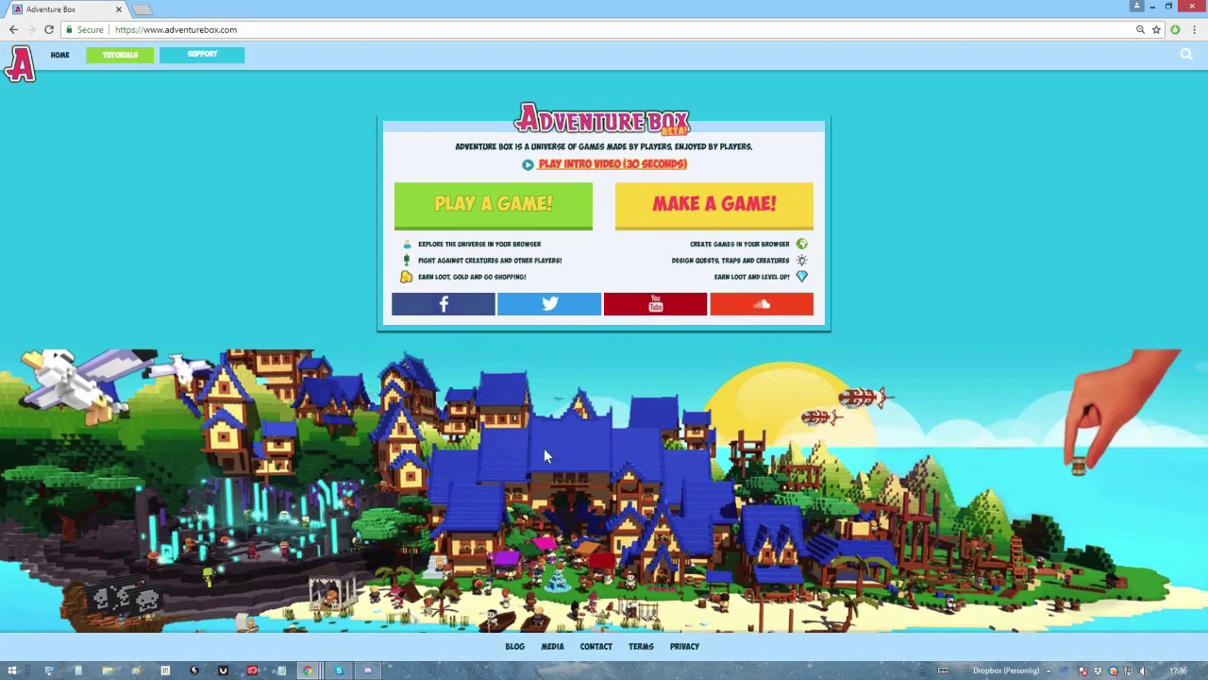
- Start making a new open-world game from the Base template
left_click(732, 210)
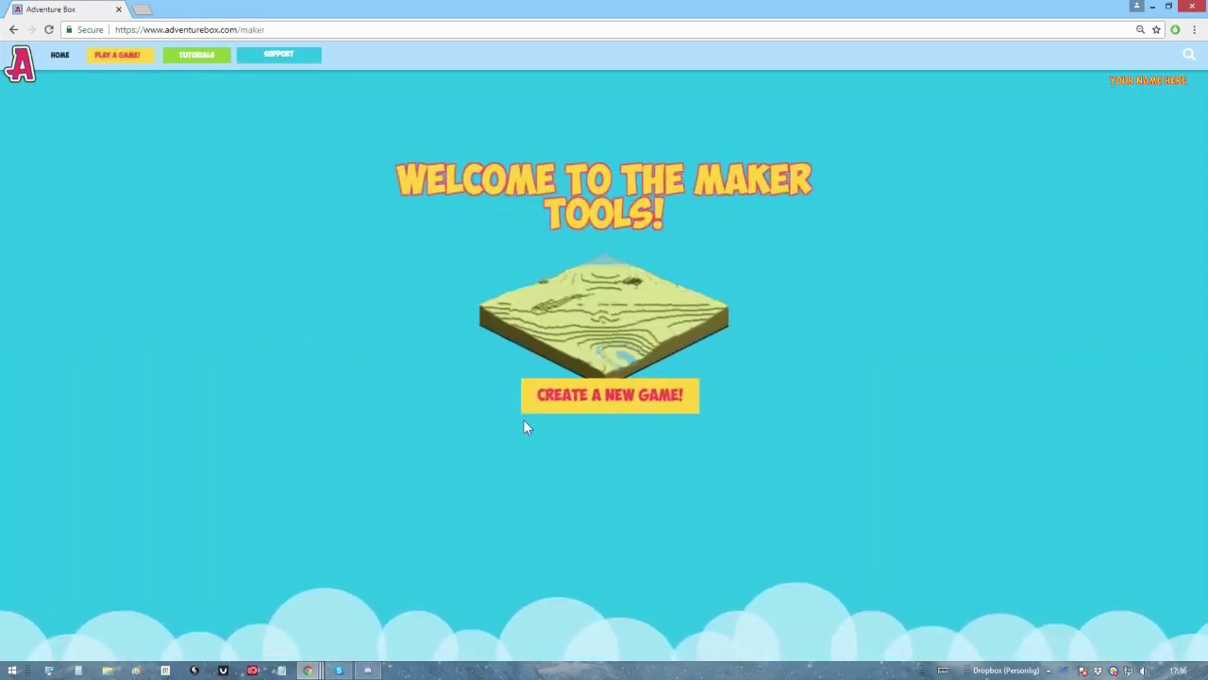
left_click(626, 408)
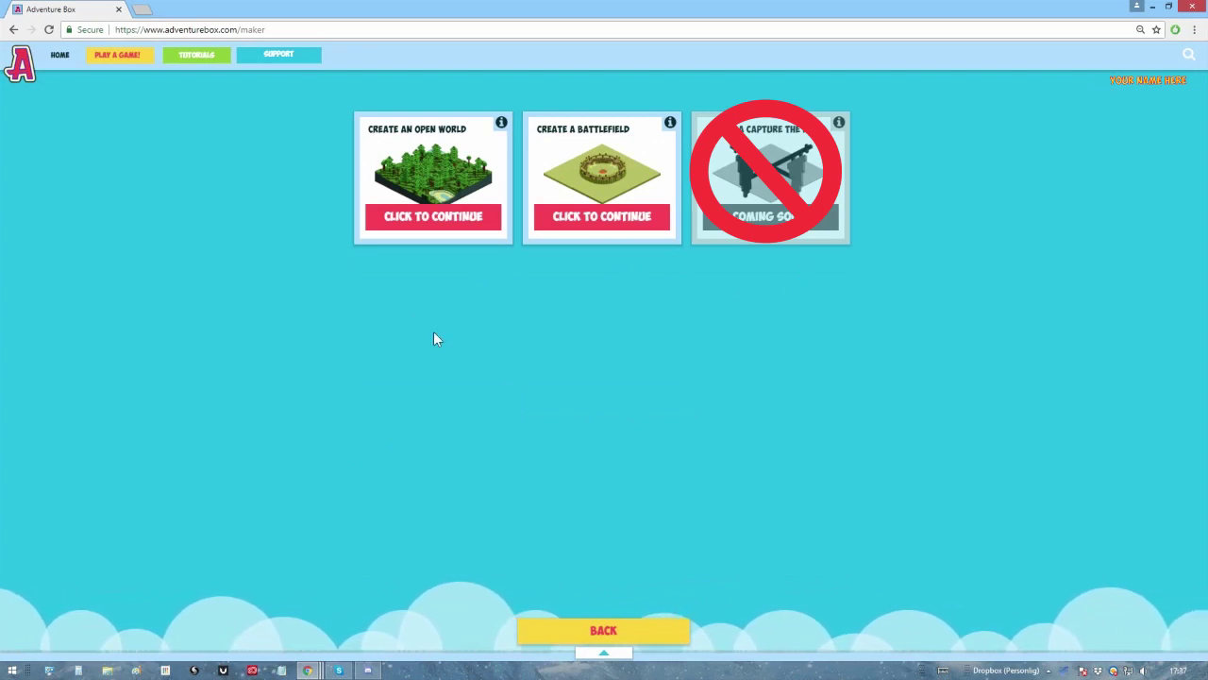
left_click(382, 219)
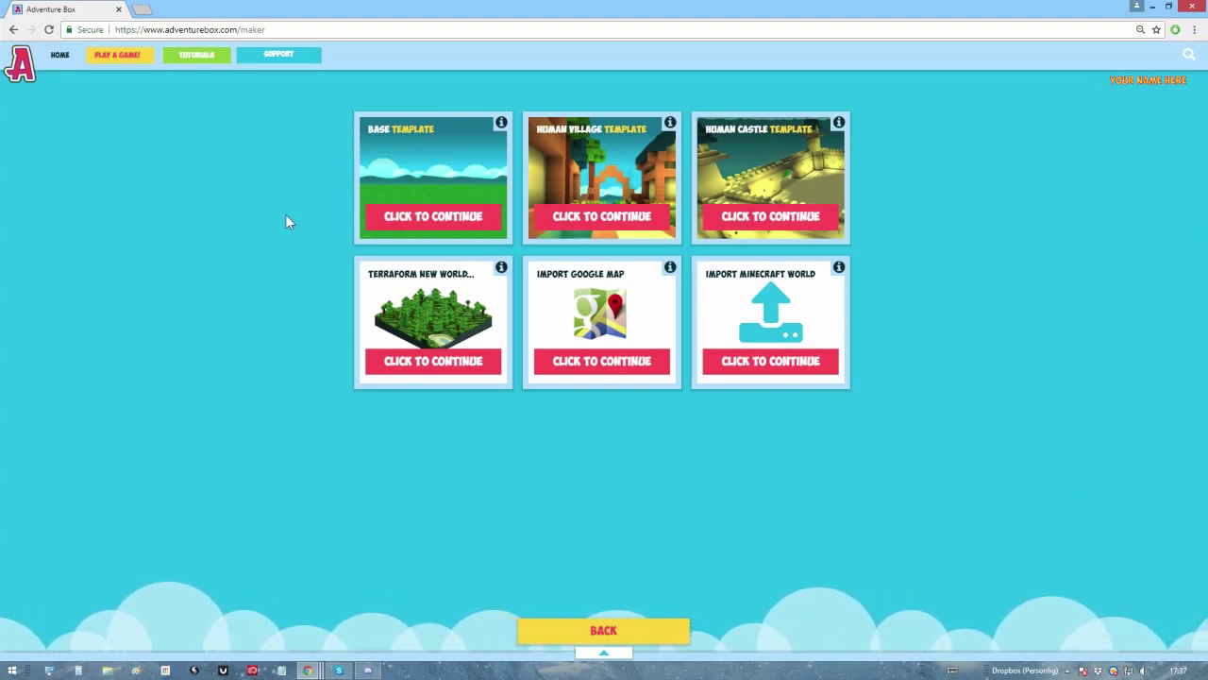
left_click(432, 216)
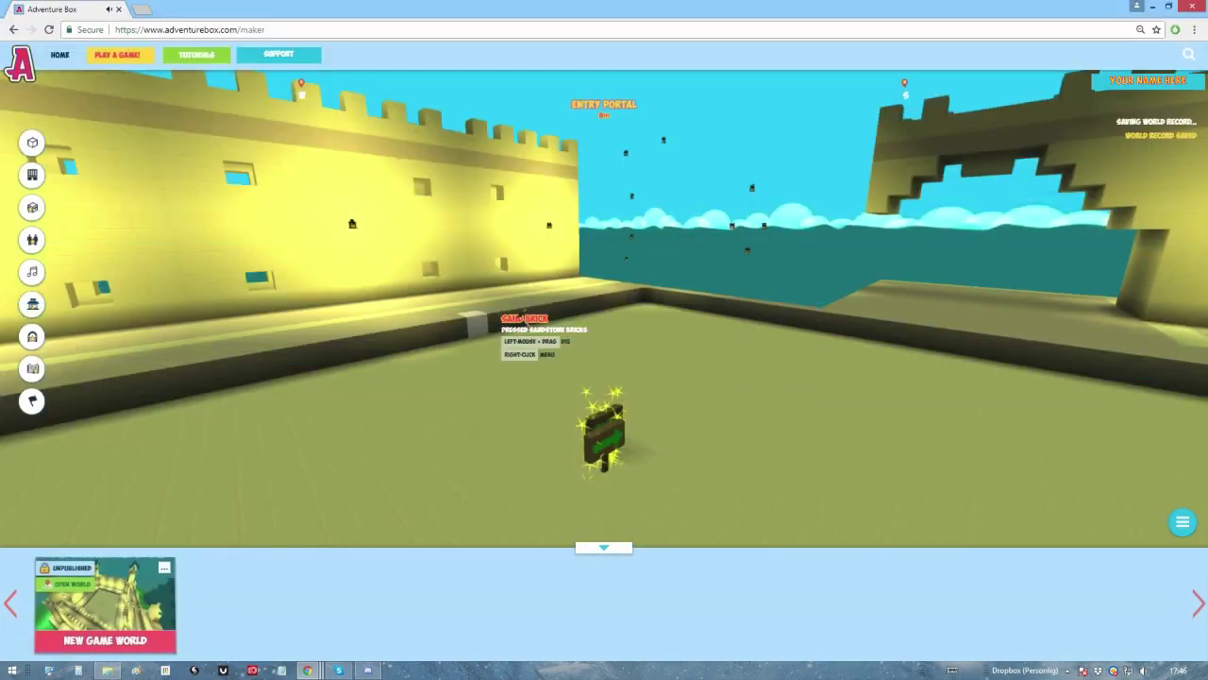
key("Left")
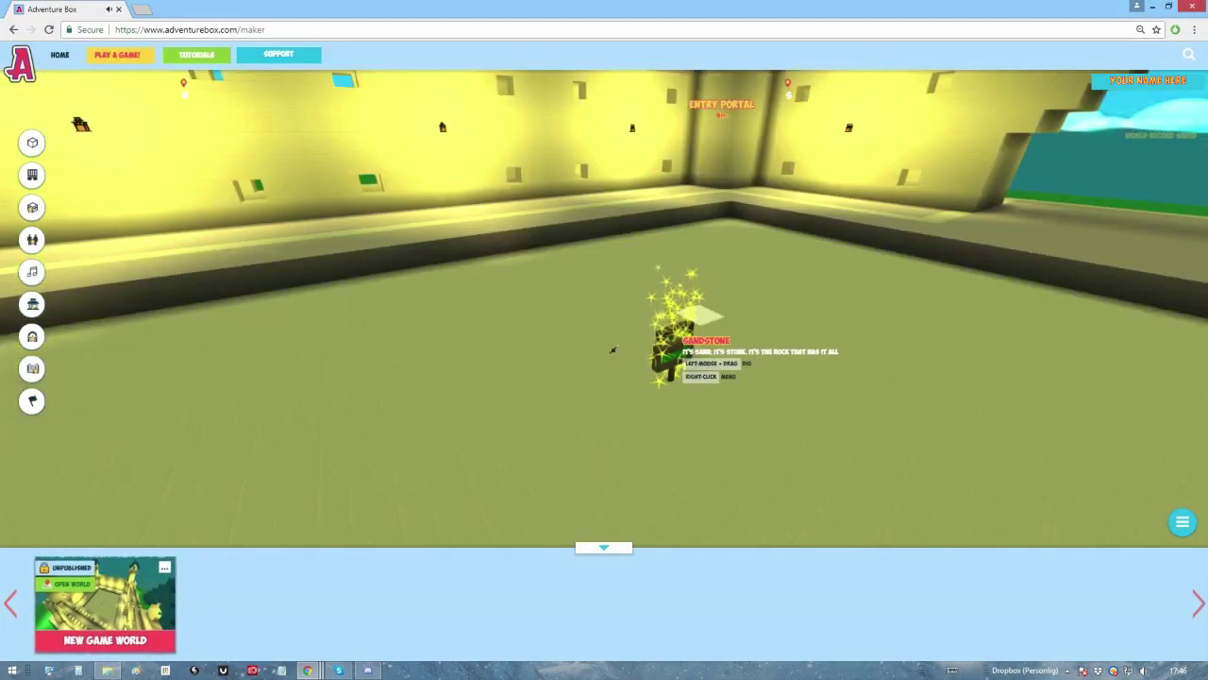
key("Left")
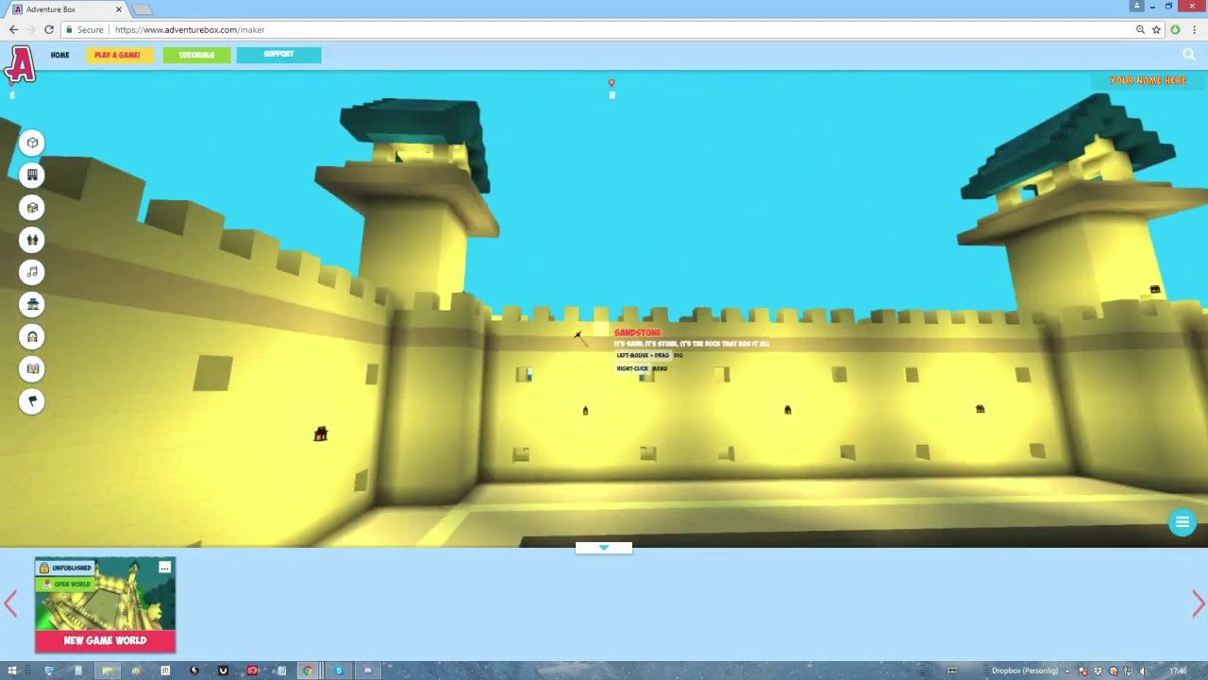
scroll(444, 413, "down", 3)
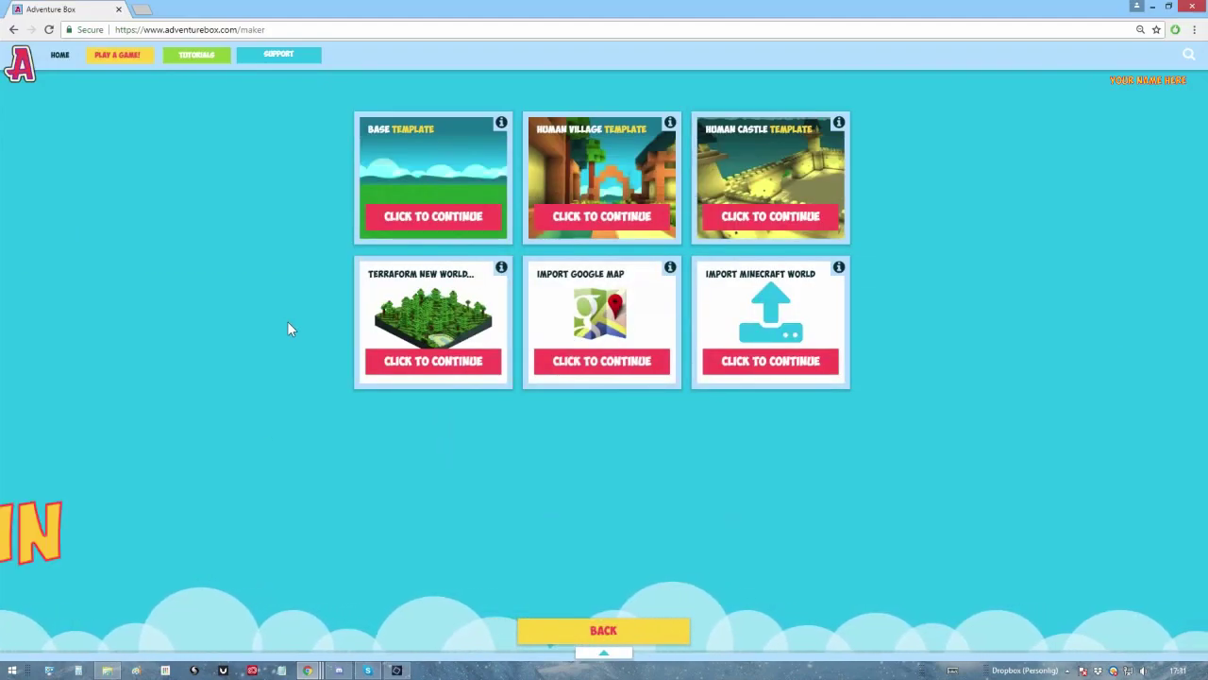
- Begin terraforming a new world with the guided help, choosing Terraform New Terrain
left_click(407, 360)
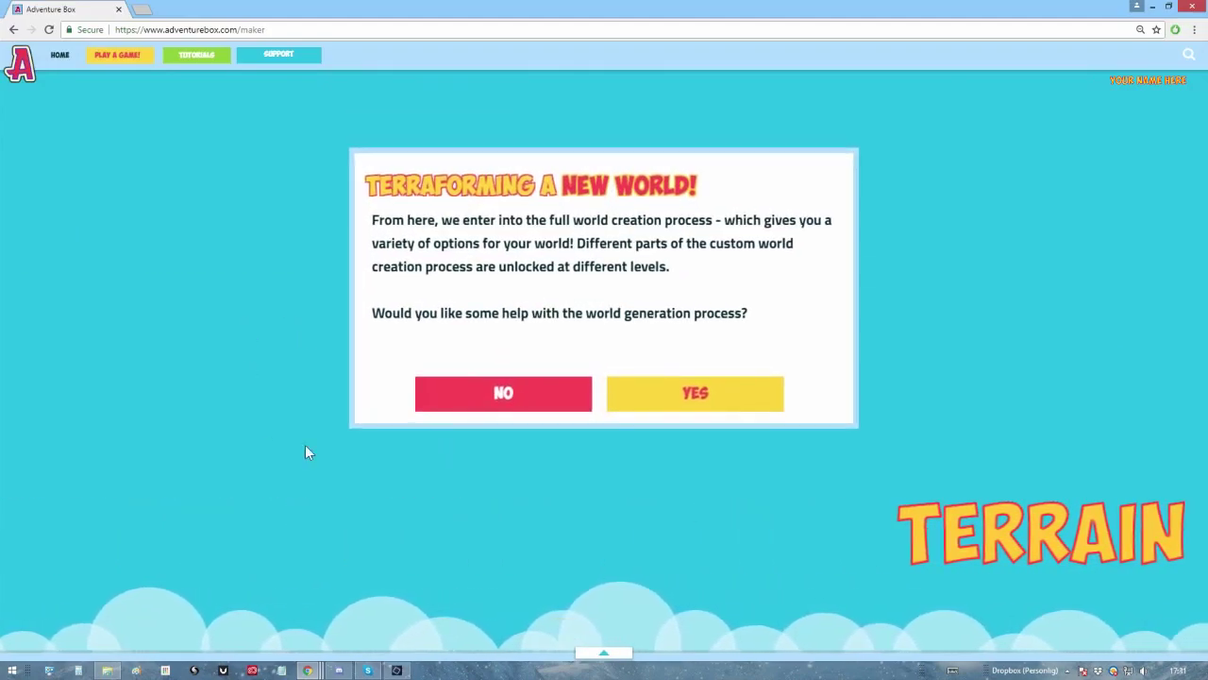
left_click(699, 389)
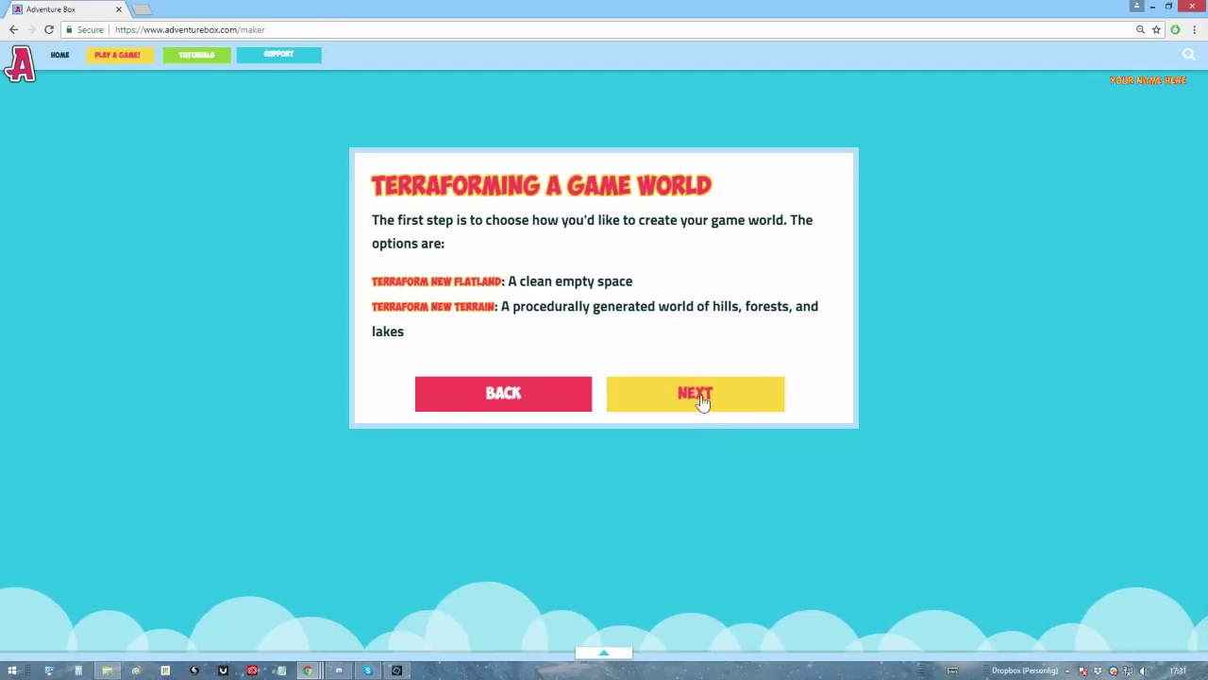
left_click(745, 430)
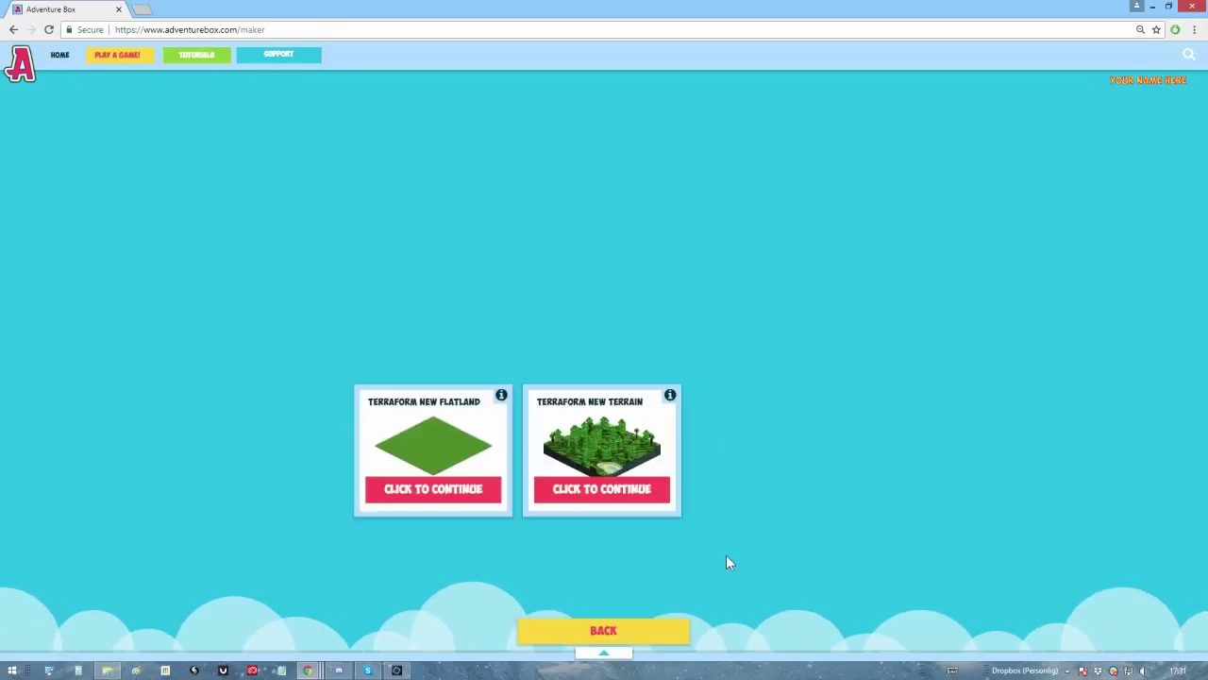
left_click(618, 219)
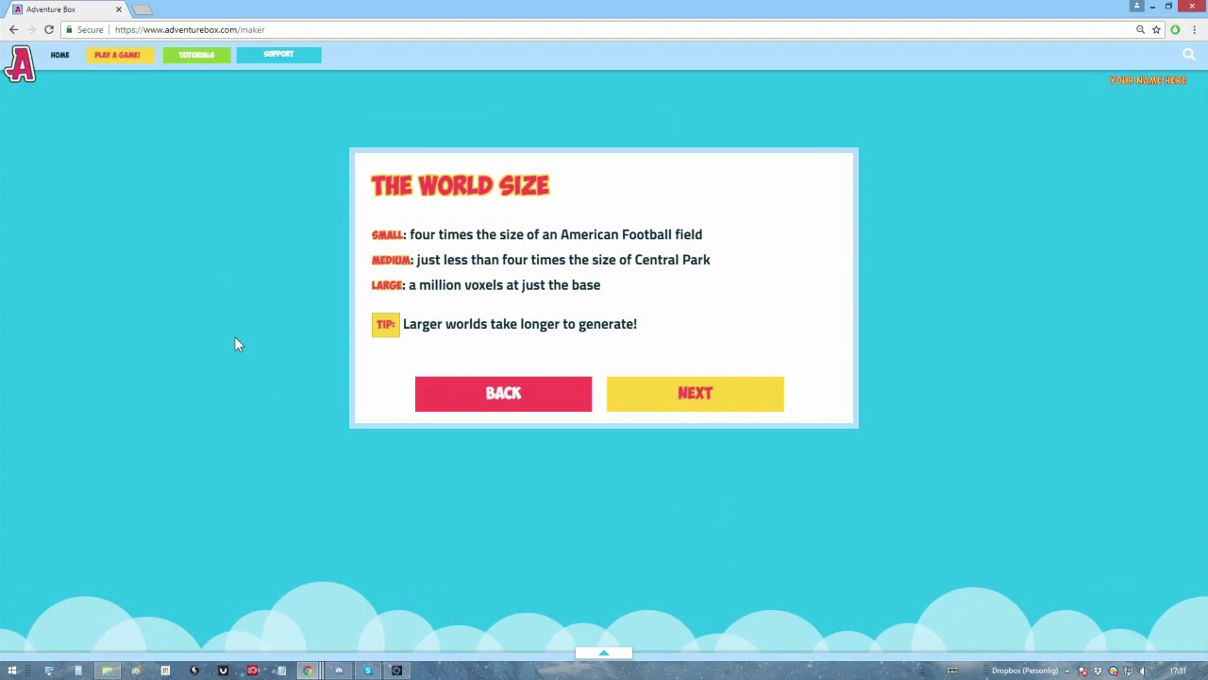
- Set the world size to Small and the terrain type to Temperate
left_click(697, 416)
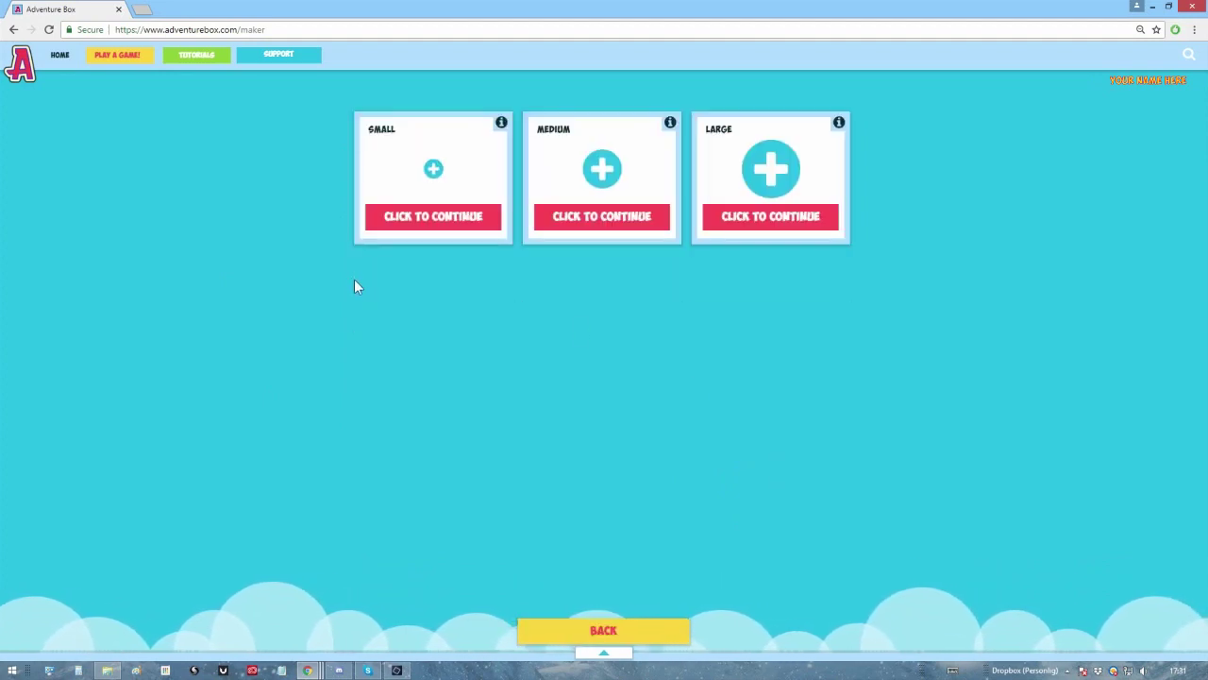
left_click(443, 218)
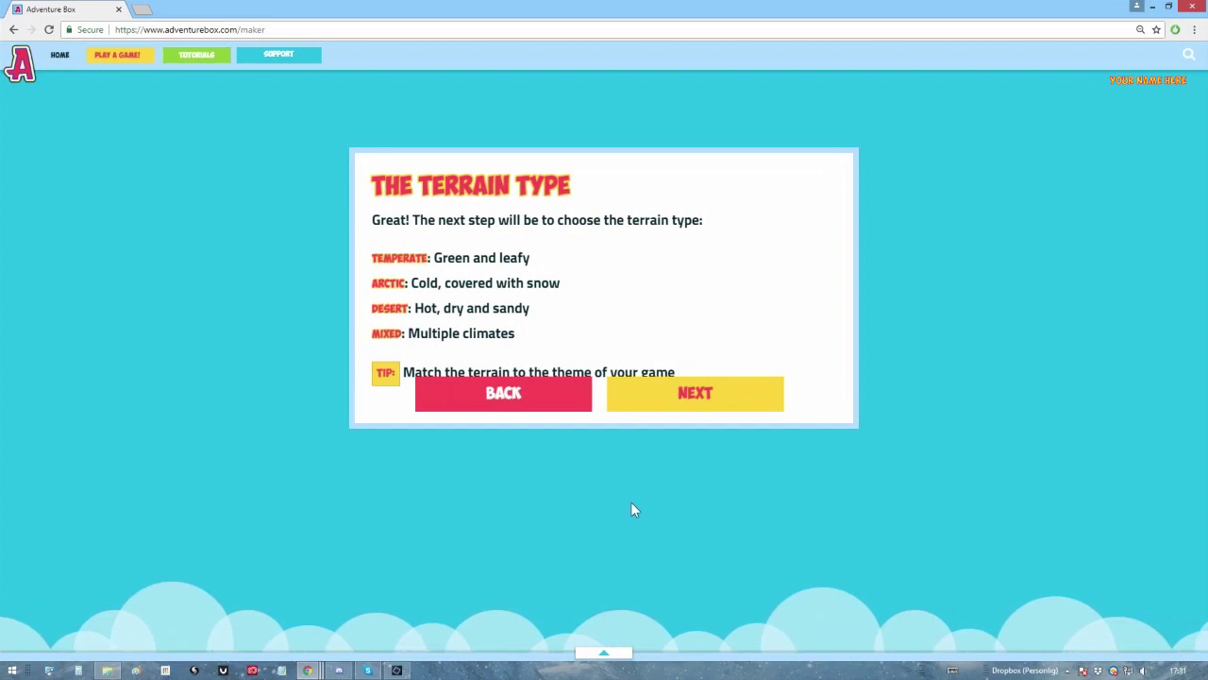
left_click(702, 407)
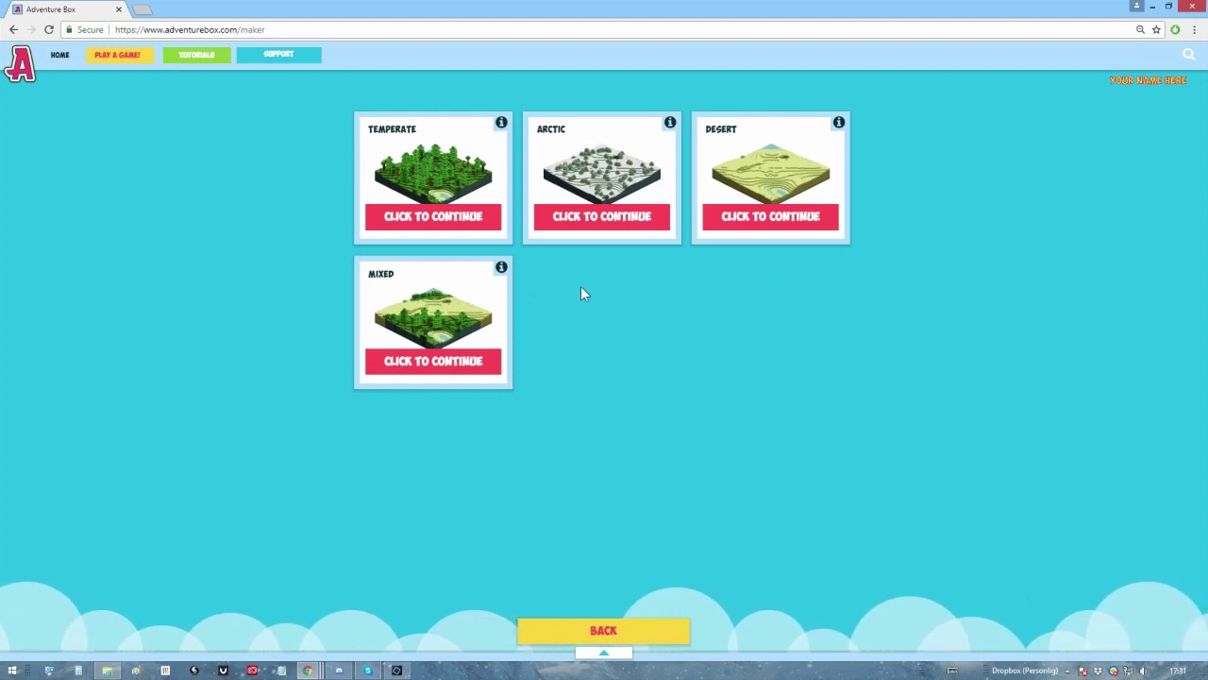
left_click(435, 224)
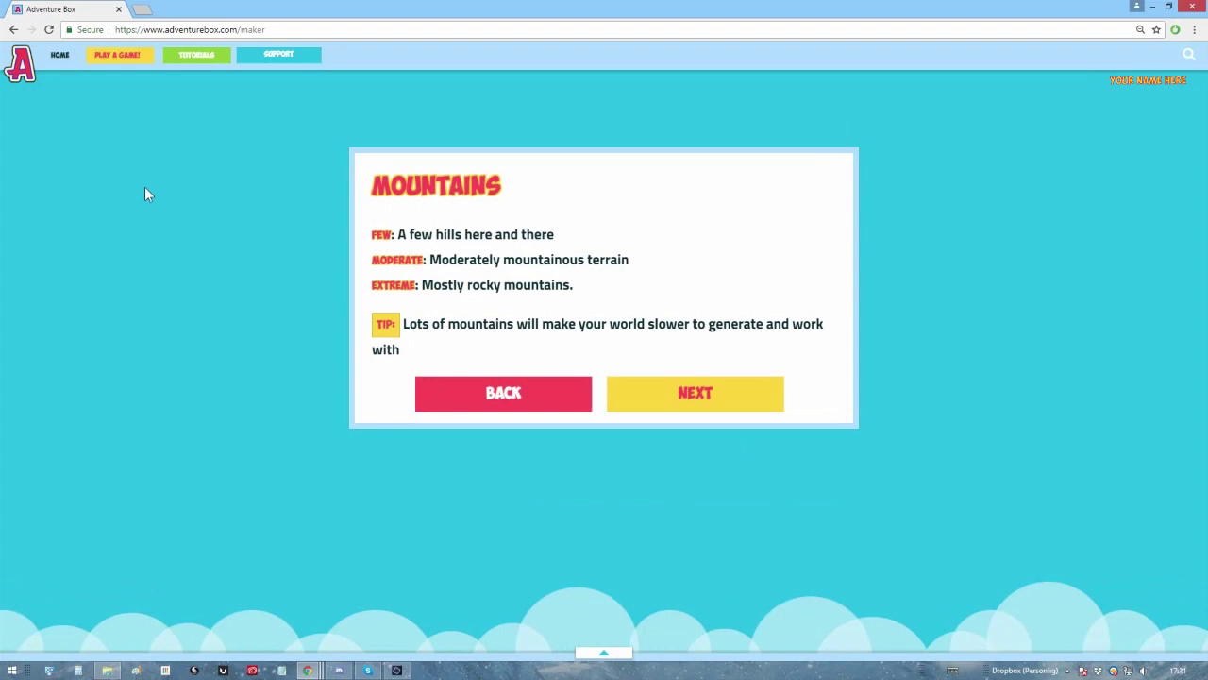
- Set the mountains to Extreme and the water level to High
left_click(688, 396)
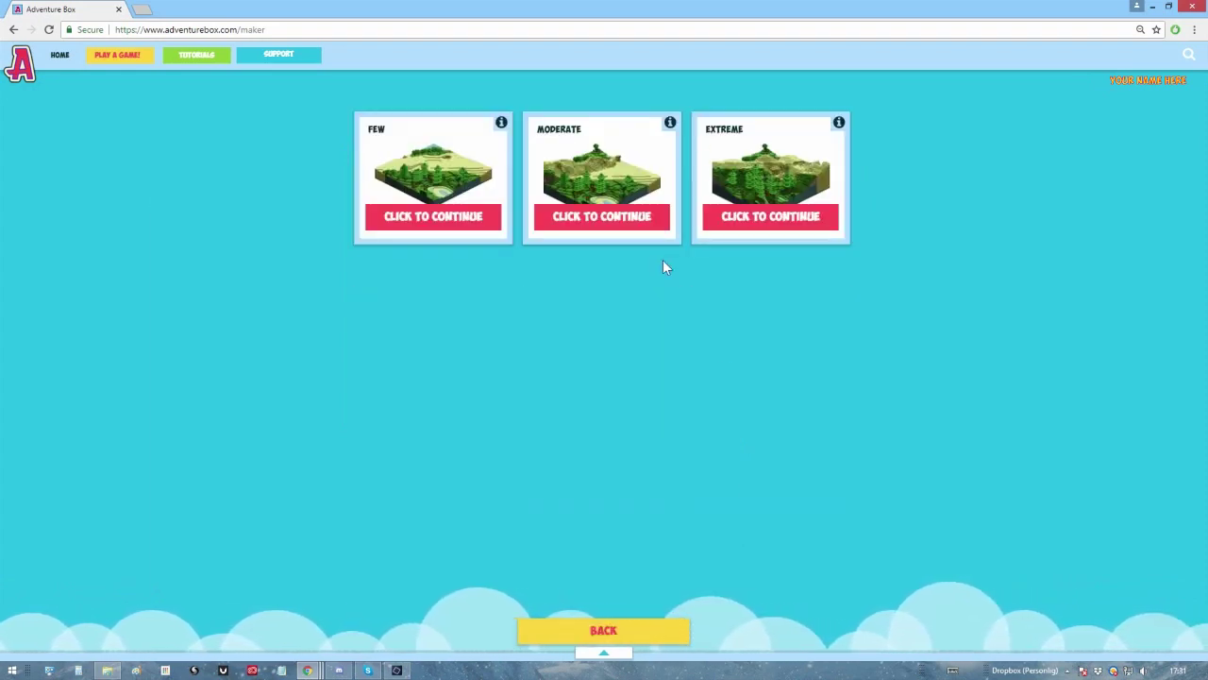
left_click(727, 227)
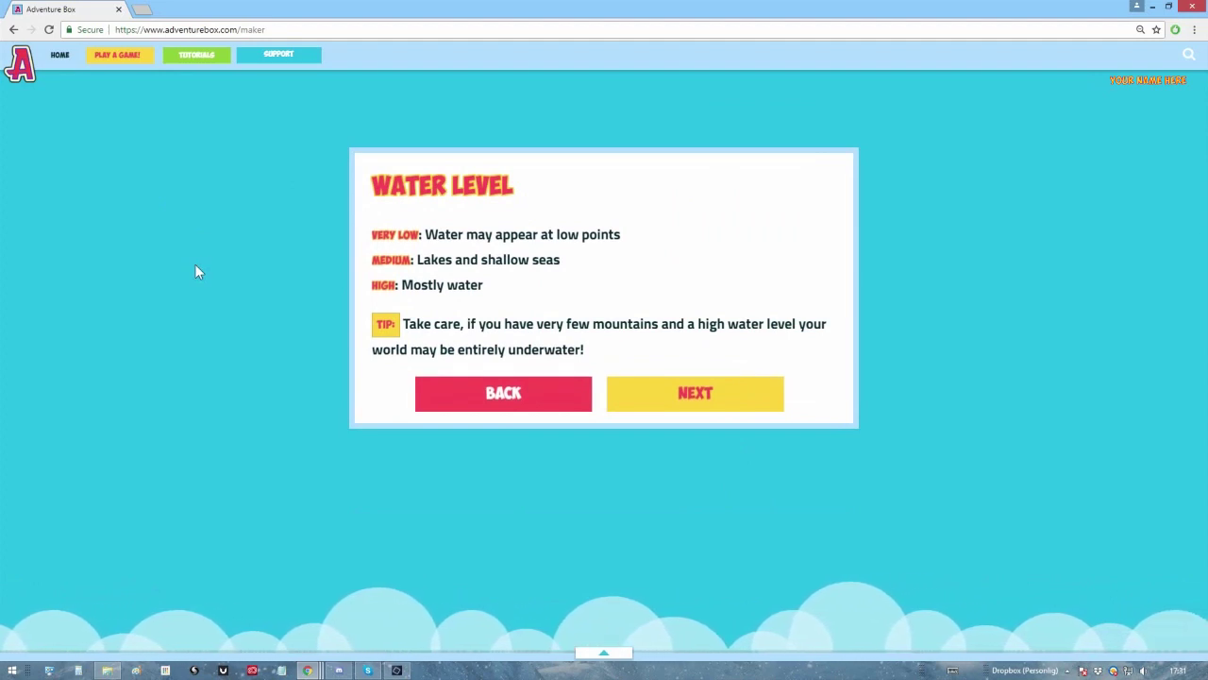
left_click(732, 408)
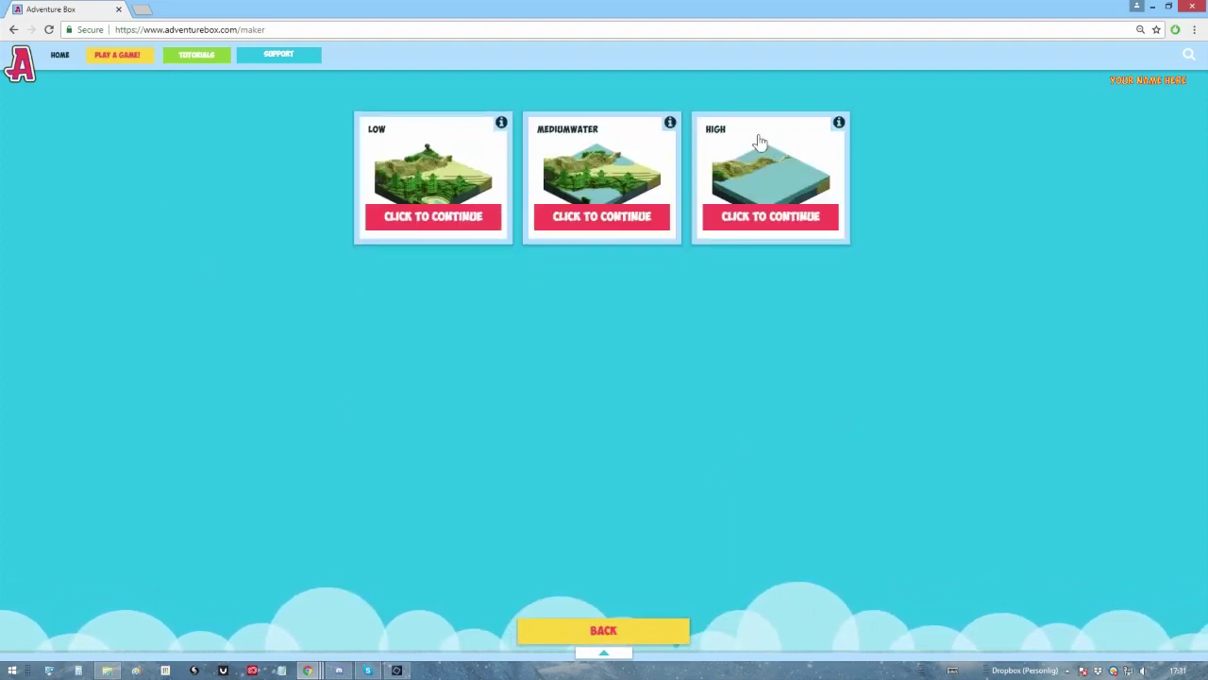
left_click(802, 211)
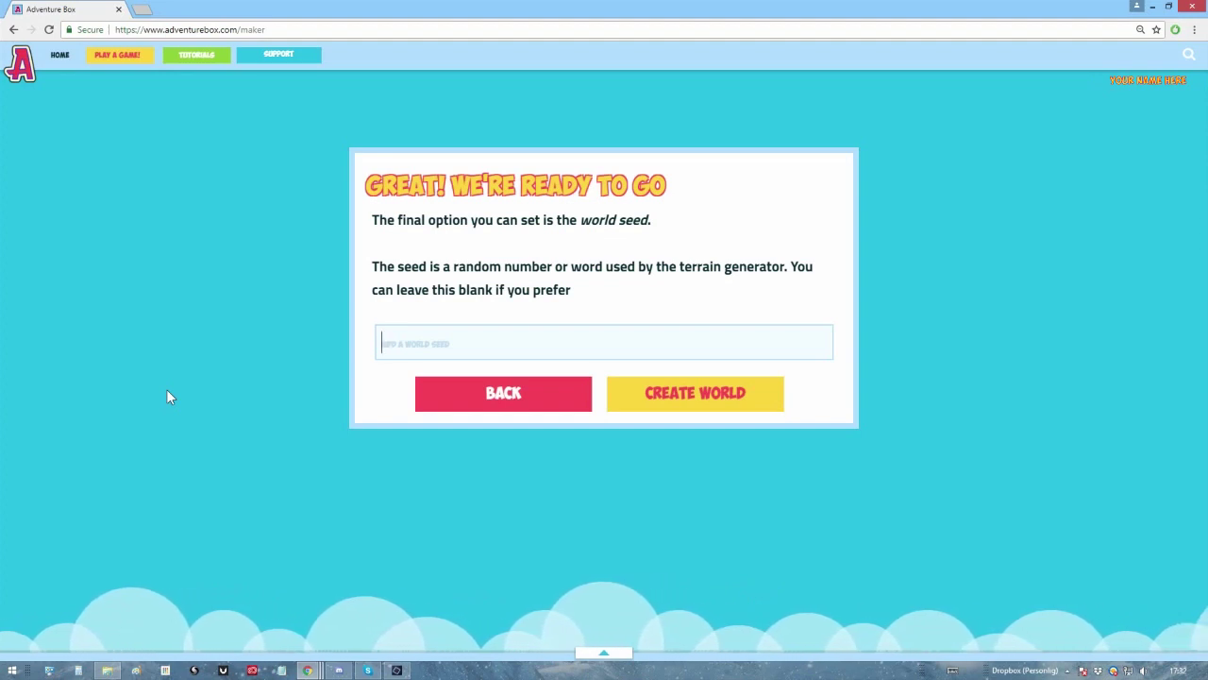
- Enter the world seed "waterworld" and create the terraformed world
type("waterworld")
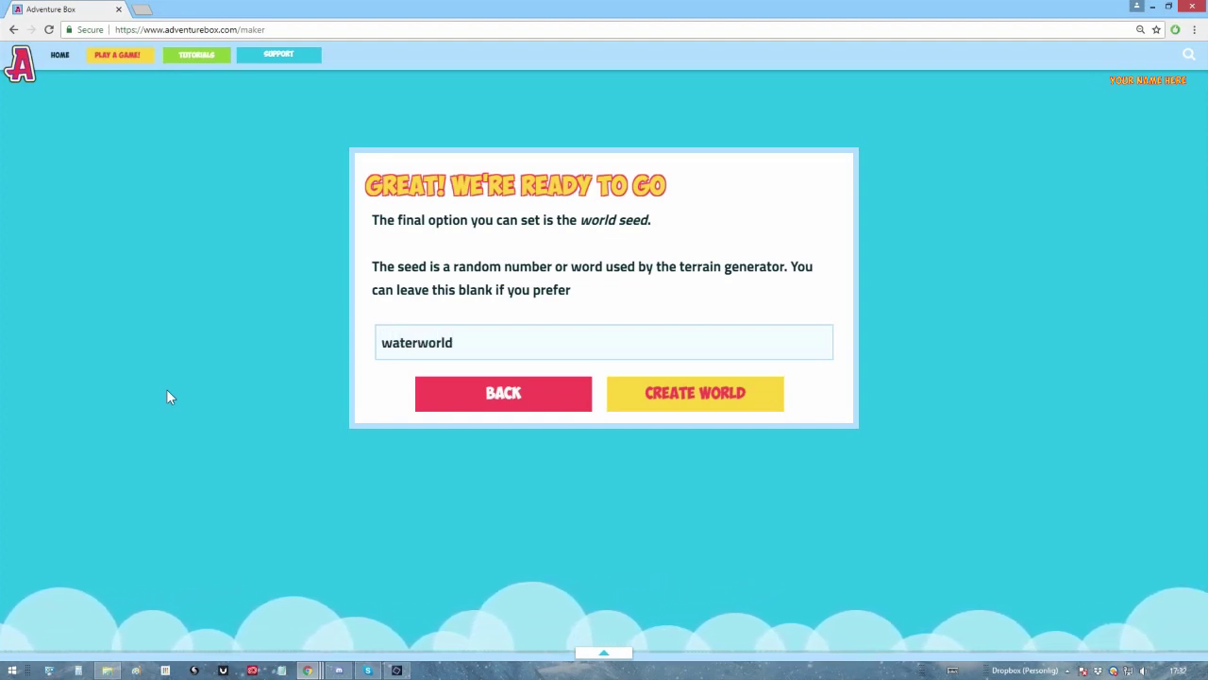
key("Return")
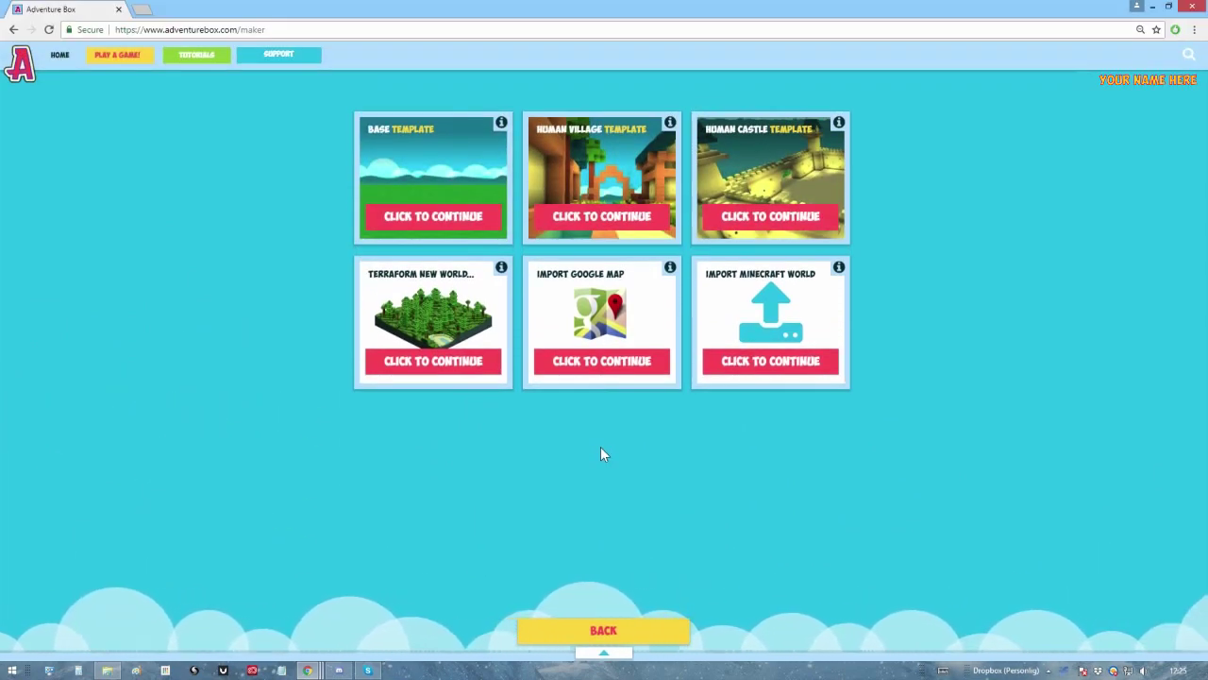
- Start a Google Map world import and frame the island of Hokkaido, Japan, as the map area
left_click(597, 364)
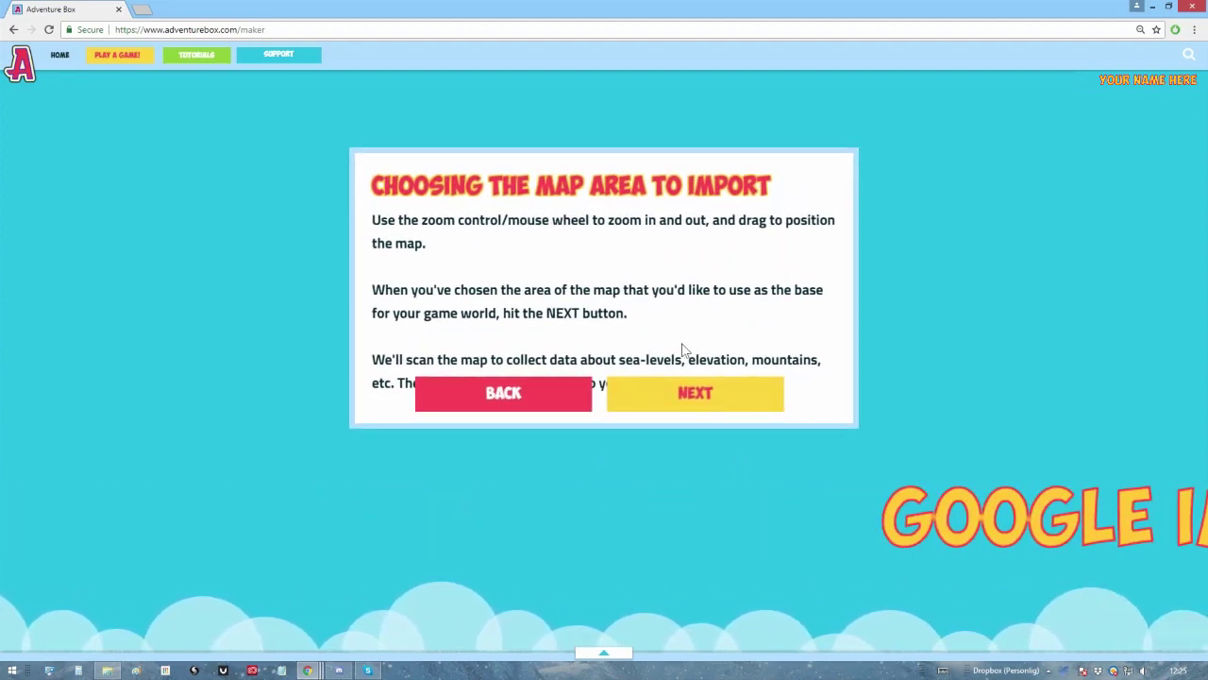
left_click(698, 394)
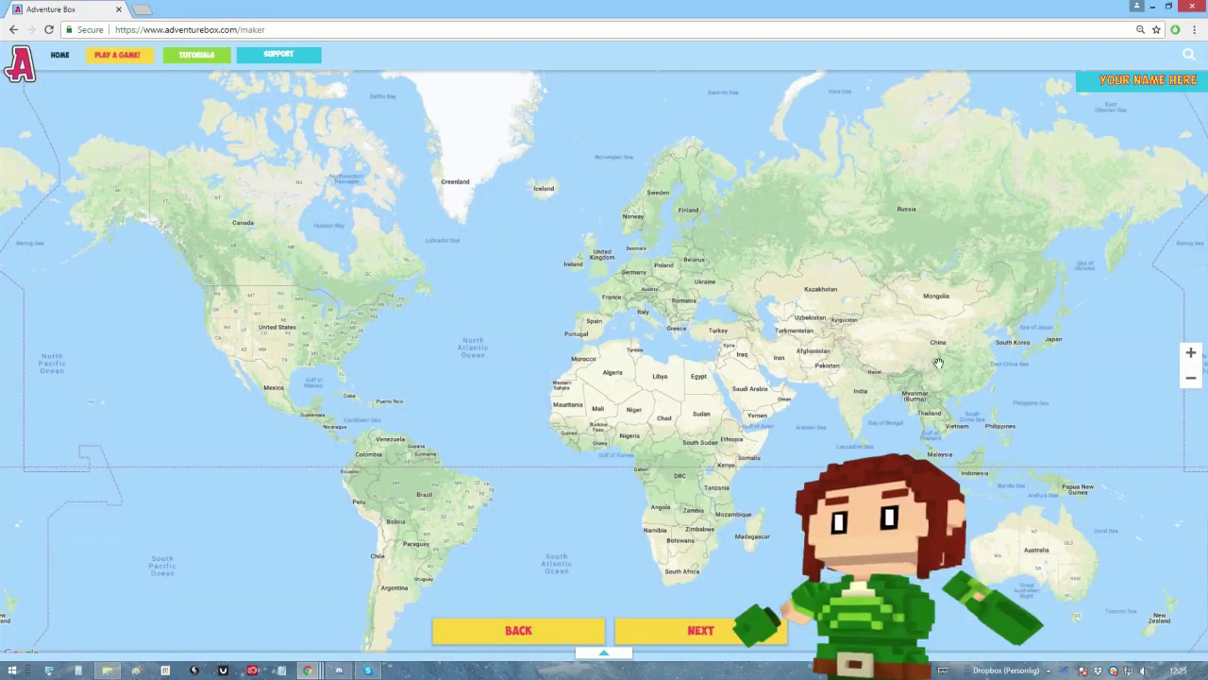
left_click_drag(943, 354, 507, 376)
scroll(596, 371, "up", 2)
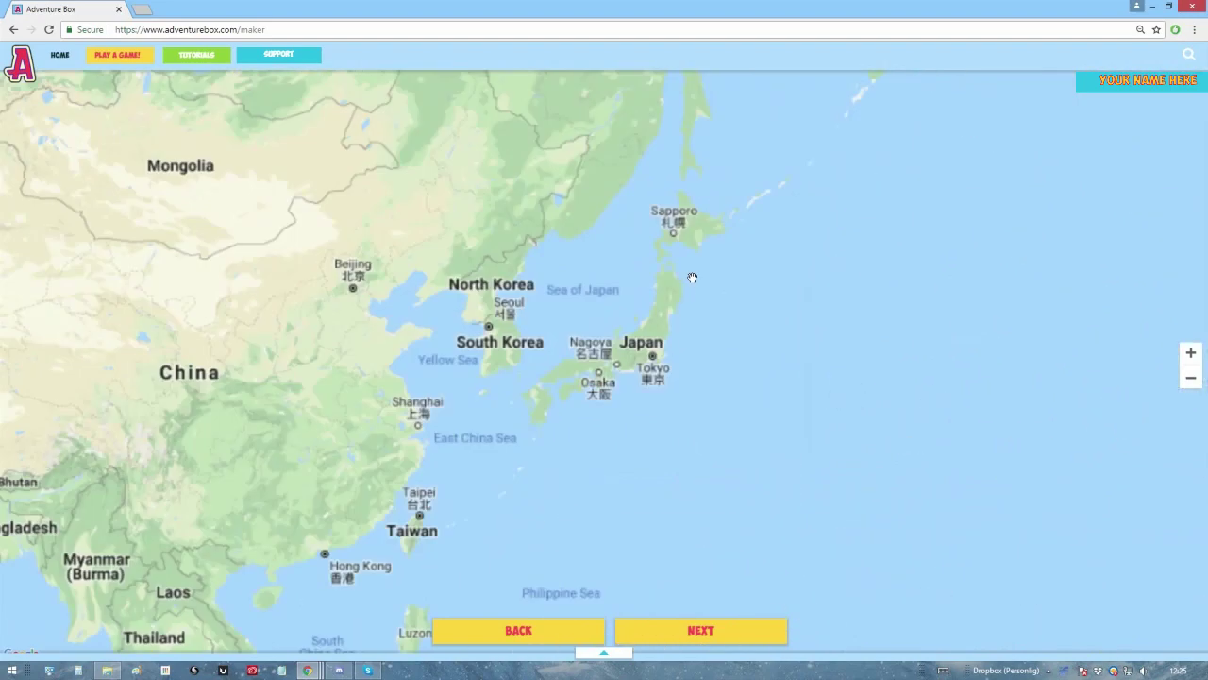
scroll(692, 278, "up", 1)
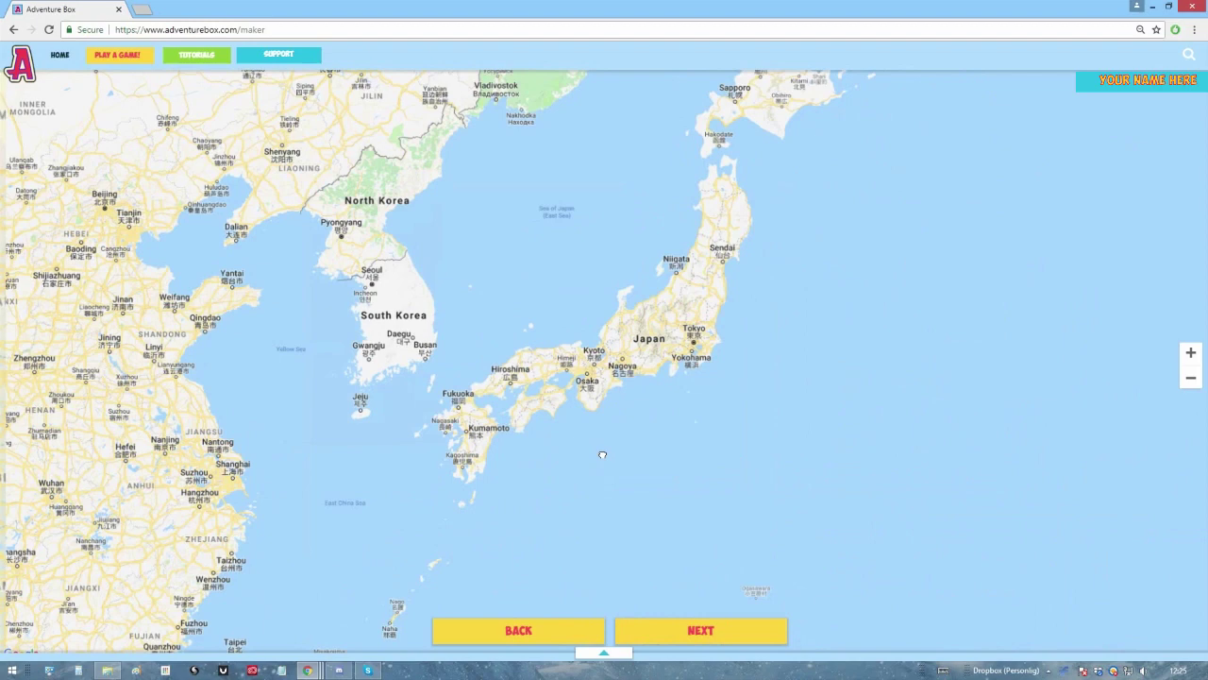
left_click_drag(730, 140, 571, 413)
scroll(571, 413, "up", 1)
scroll(572, 414, "up", 2)
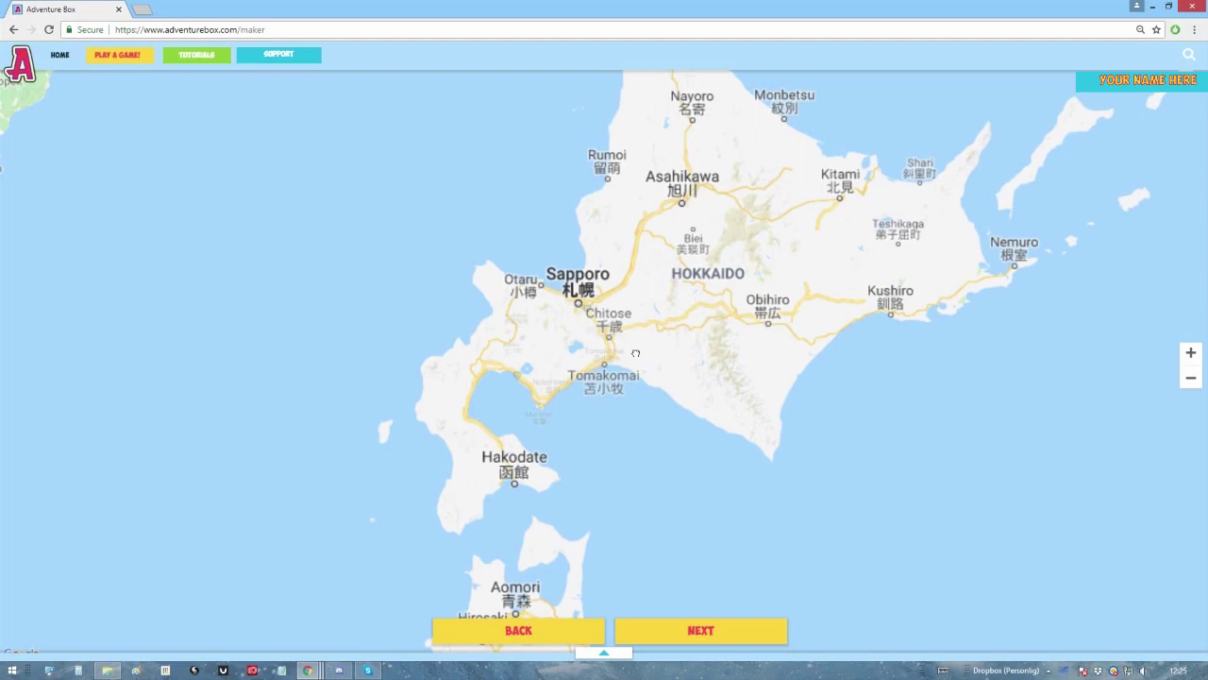
left_click_drag(636, 353, 566, 472)
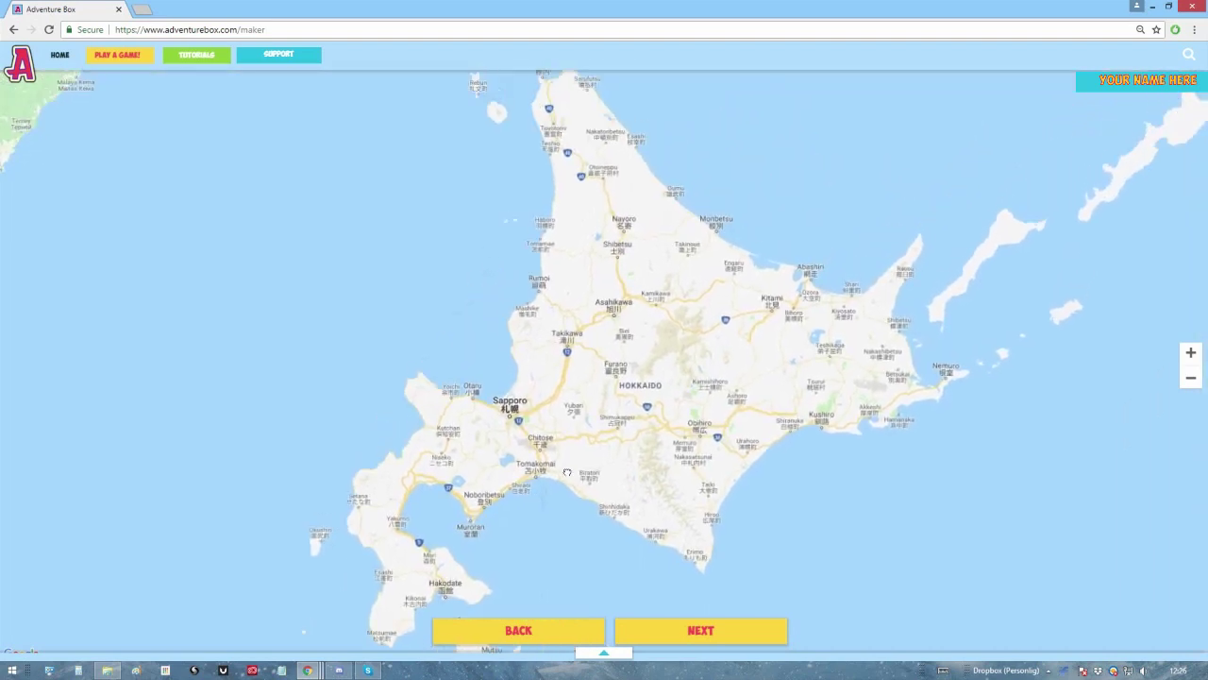
- Scan the framed Hokkaido area and create the game world from it
left_click(700, 630)
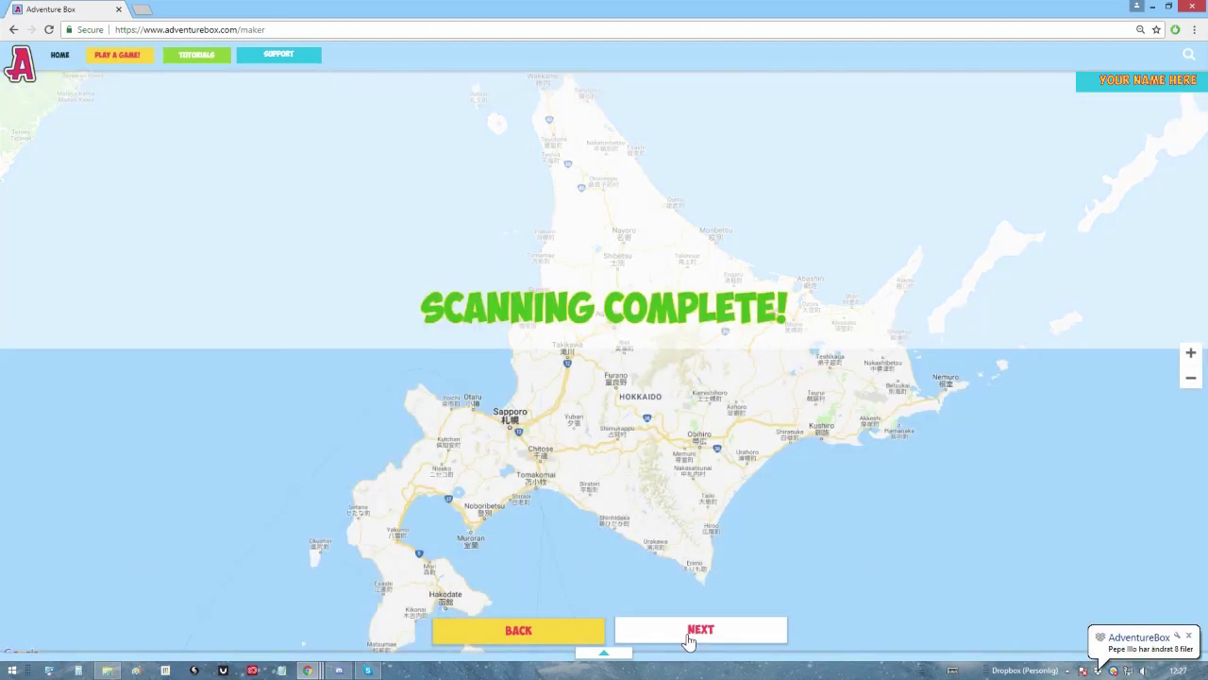
left_click(689, 631)
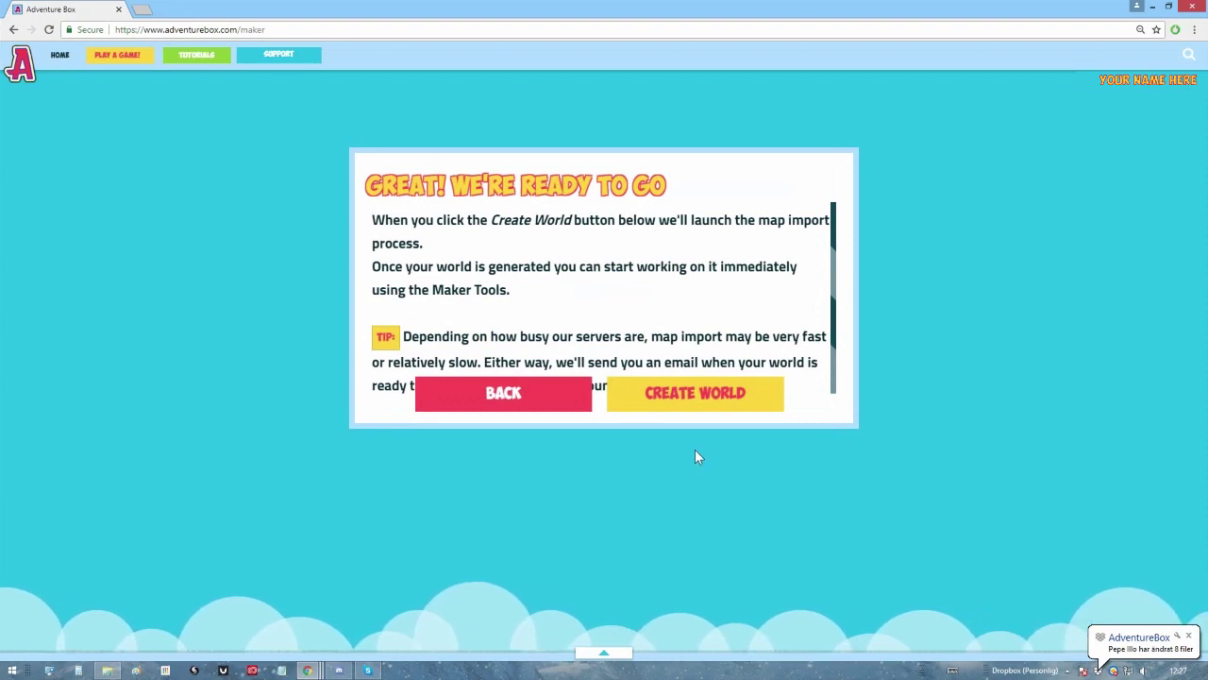
left_click(694, 396)
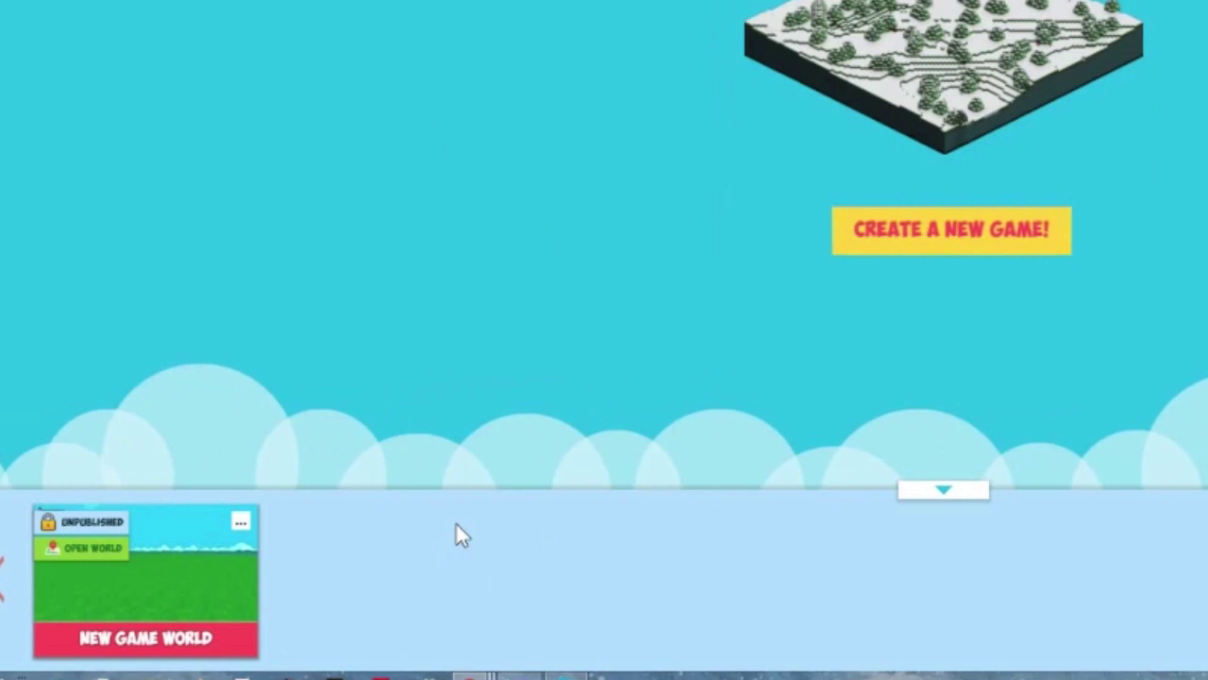
- View the game page of New Game World and return to the maker tools
left_click(242, 517)
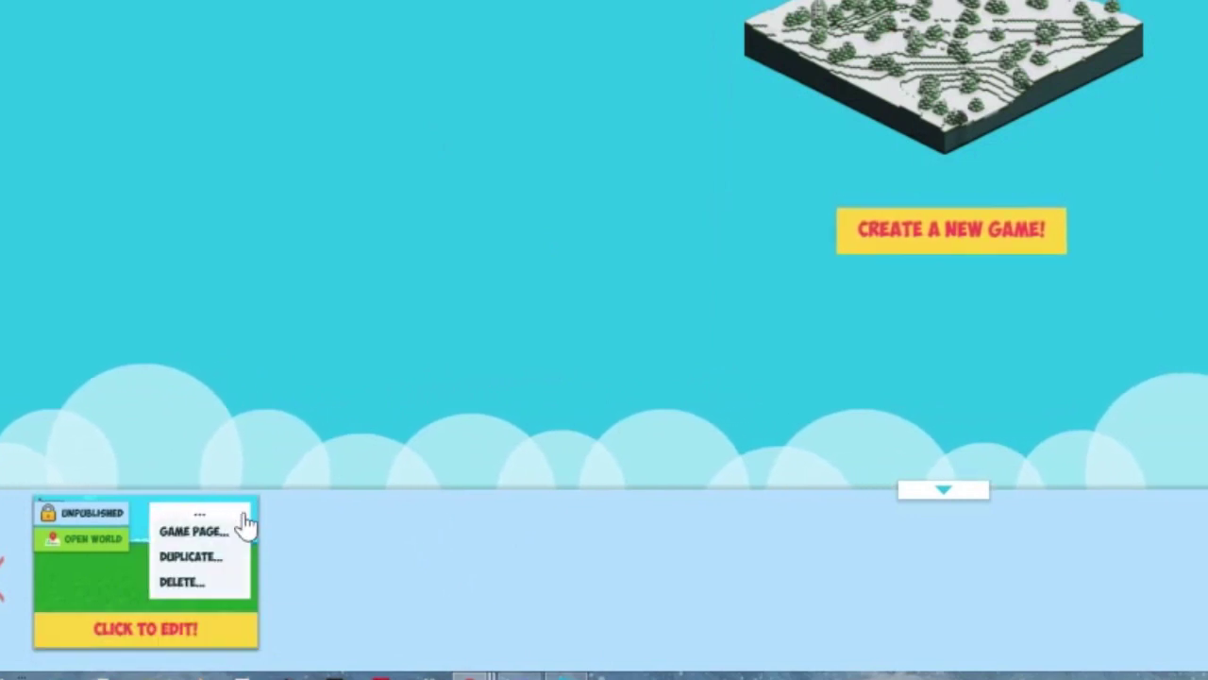
left_click(192, 532)
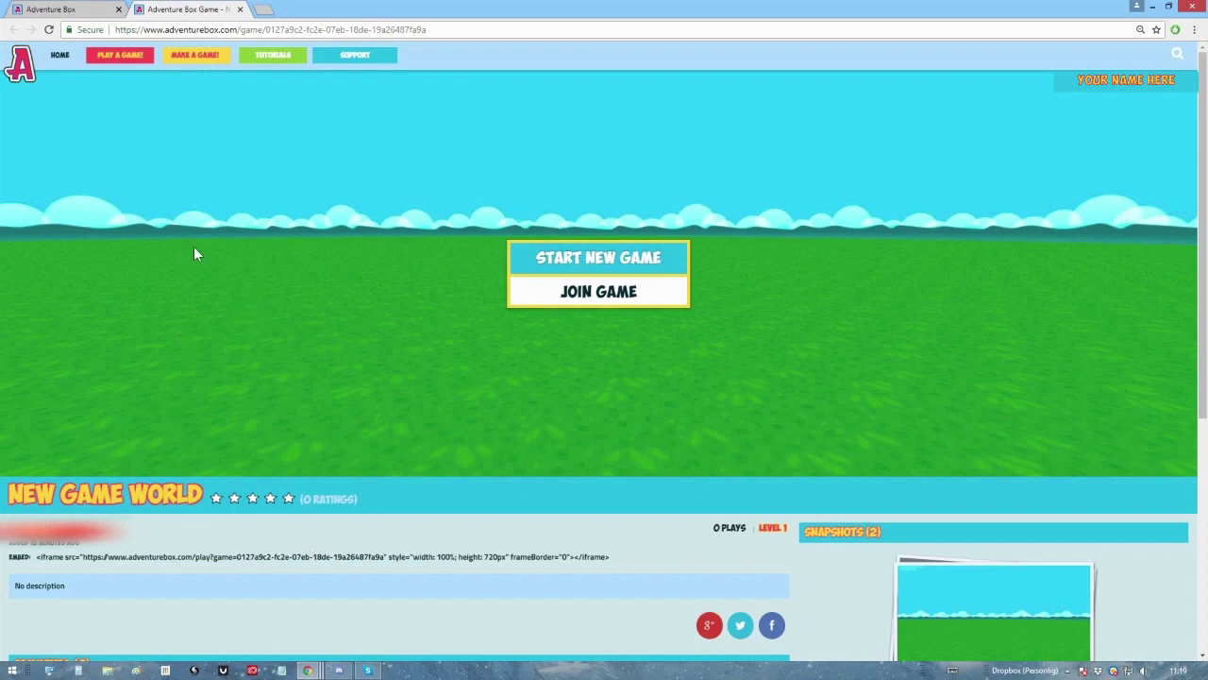
left_click(52, 9)
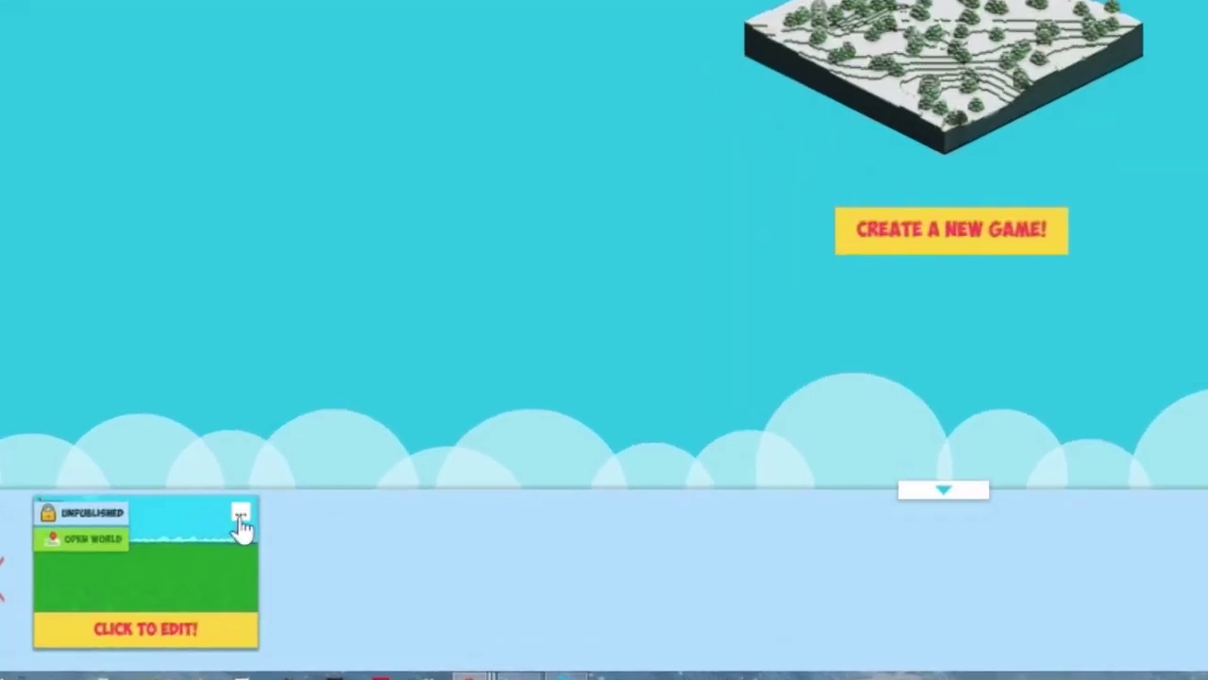
- Duplicate New Game World and delete the copy, New Game World (1)
left_click(167, 574)
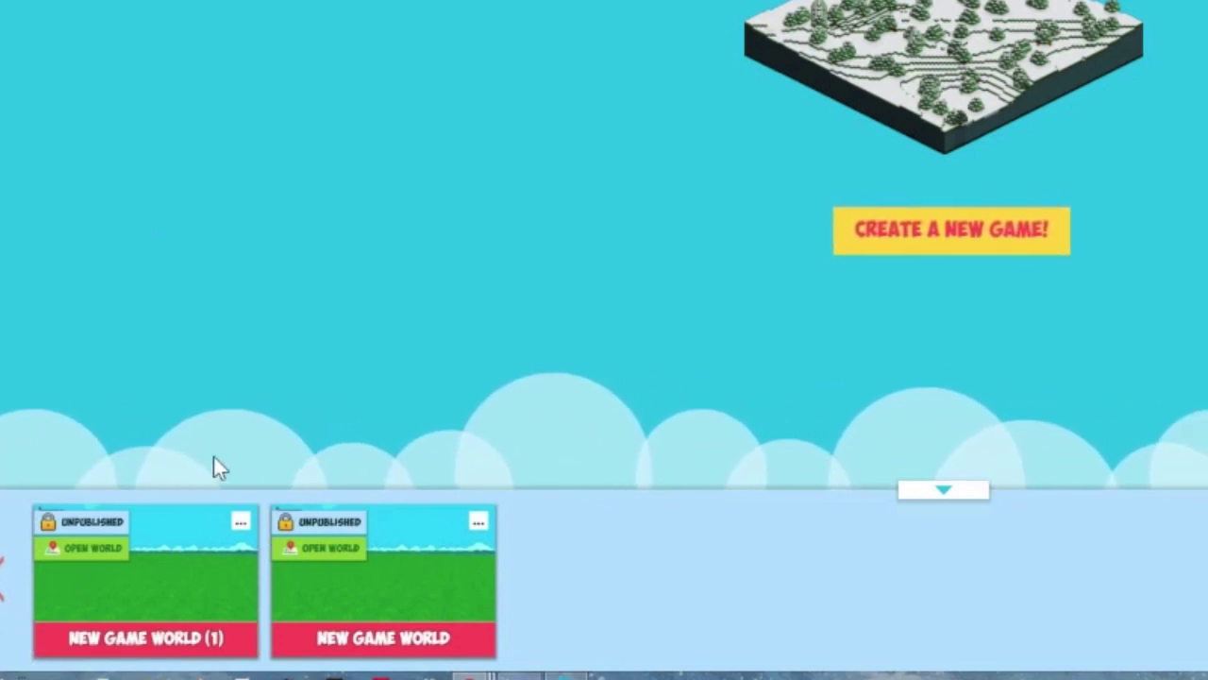
left_click(242, 516)
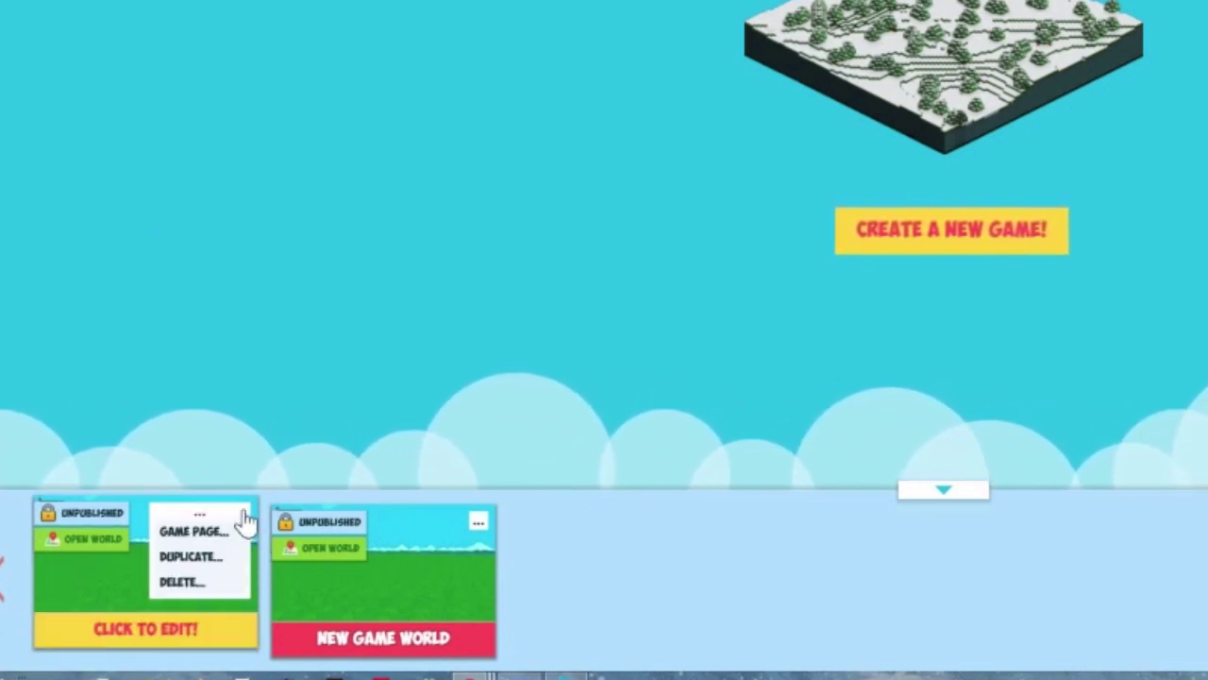
left_click(204, 580)
left_click(198, 627)
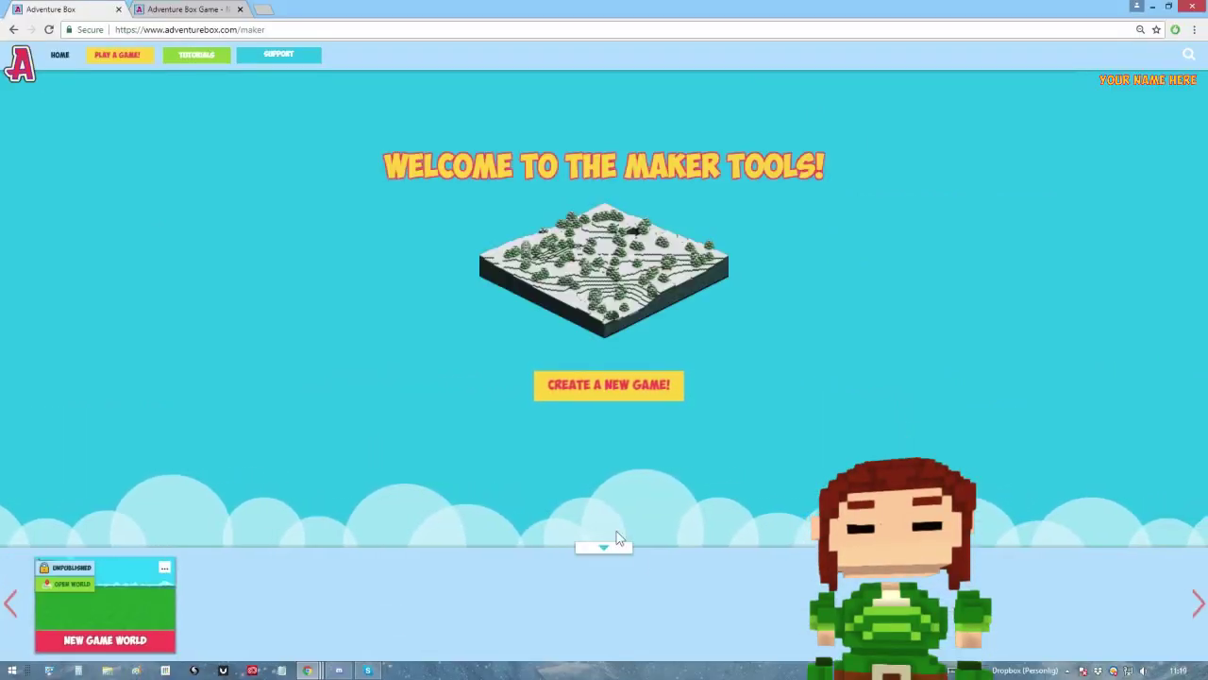
- Collapse the list of created game worlds
left_click(615, 556)
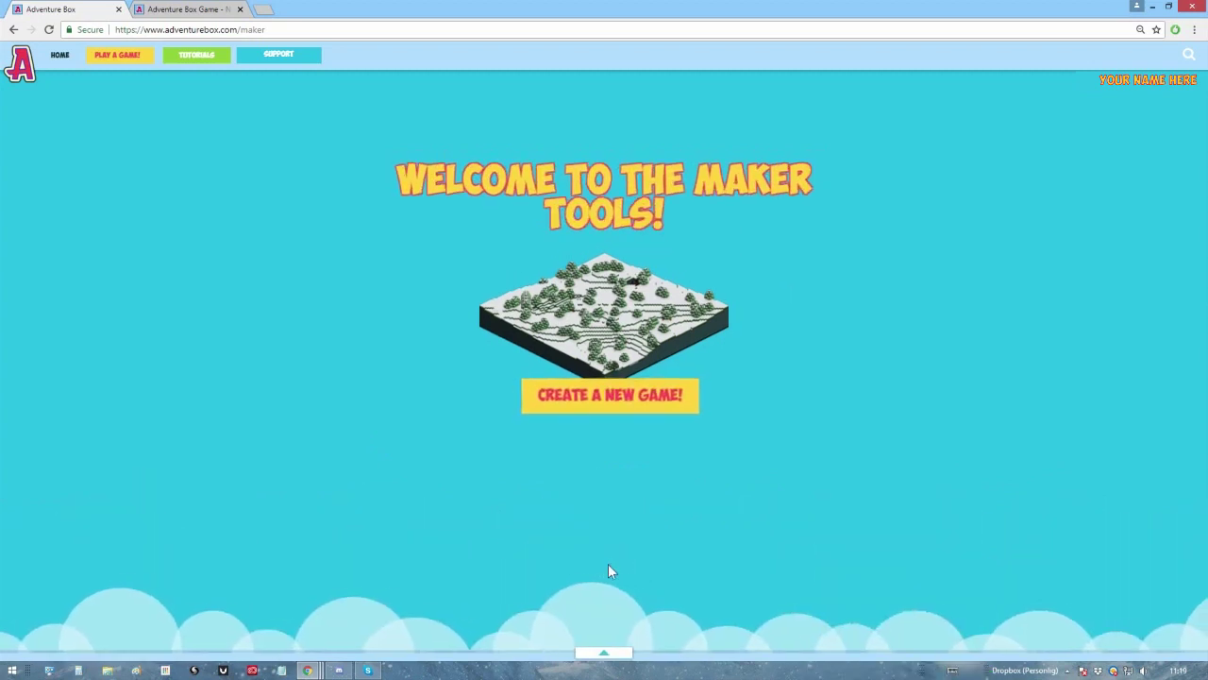